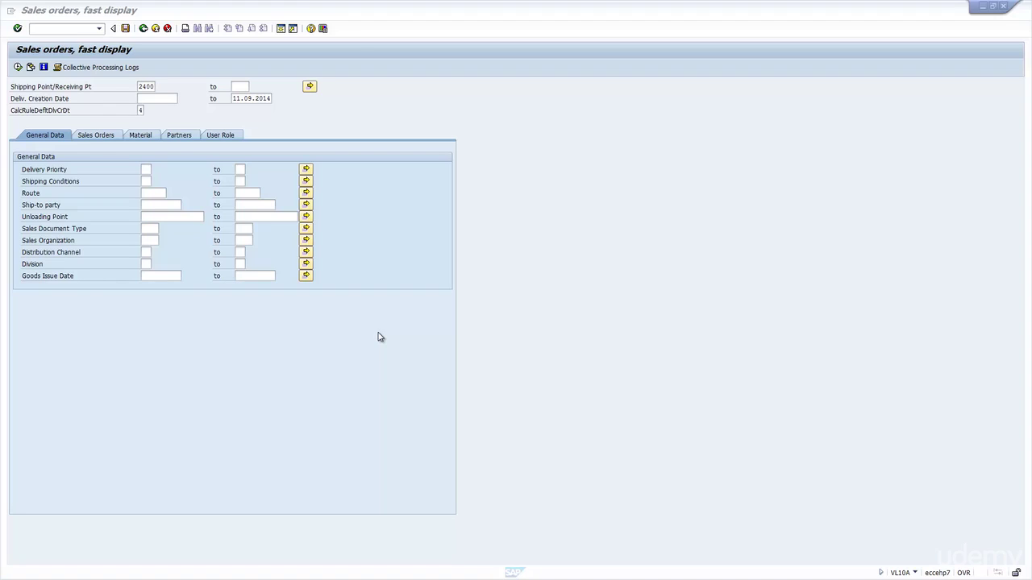
- Execute VL10A to list sales orders due for shipping, then return to the 1.882-entry VEPVG listing
{"action": "left_click", "coordinate": [17, 67]}
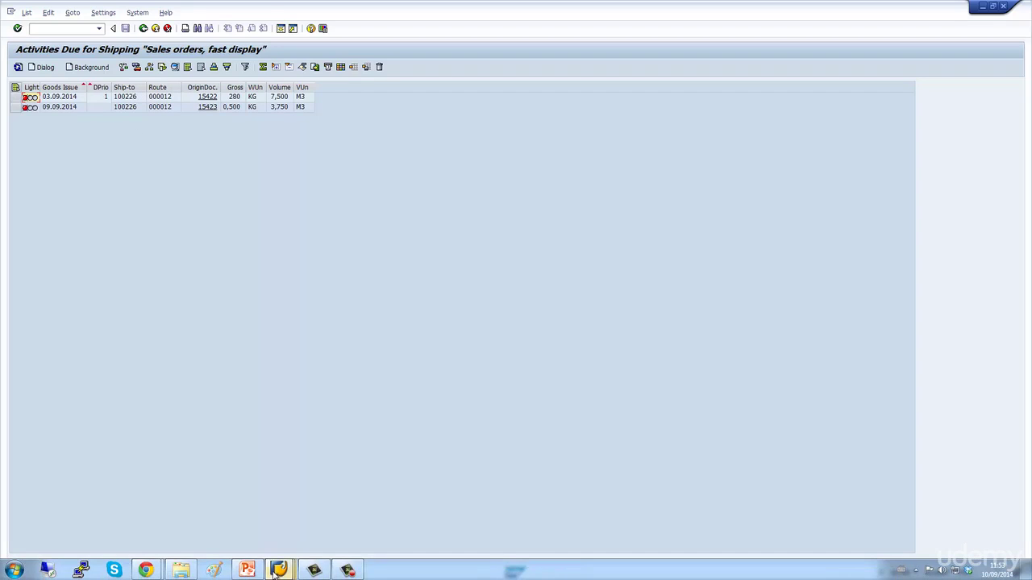
- Rerun the VEPVG query with shipping point 2400 and select the two hits, 15422 and 15423
{"action": "mouse_move", "coordinate": [279, 569]}
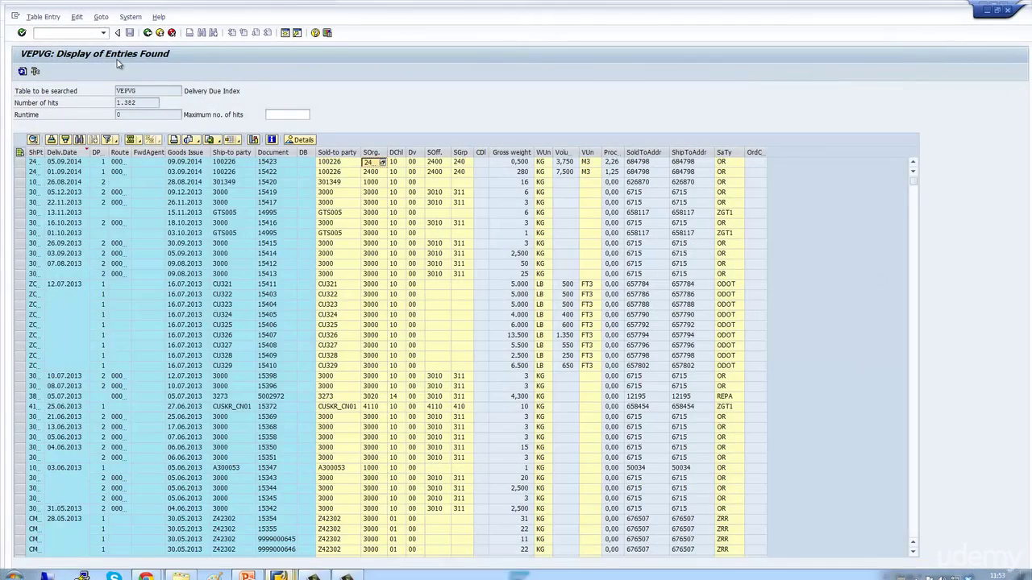
{"action": "left_click", "coordinate": [246, 520]}
{"action": "left_click", "coordinate": [142, 30]}
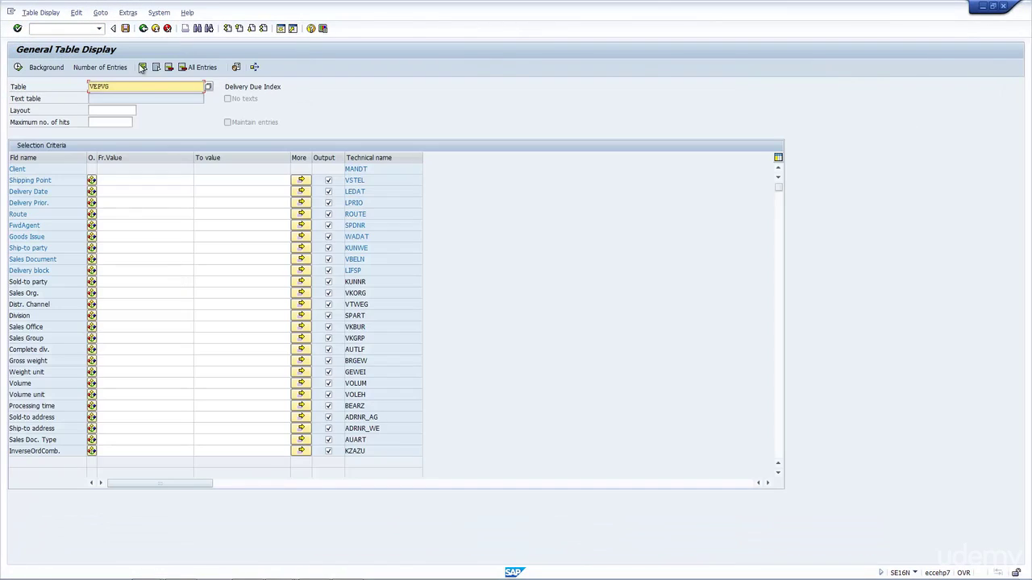
{"action": "left_click", "coordinate": [137, 180]}
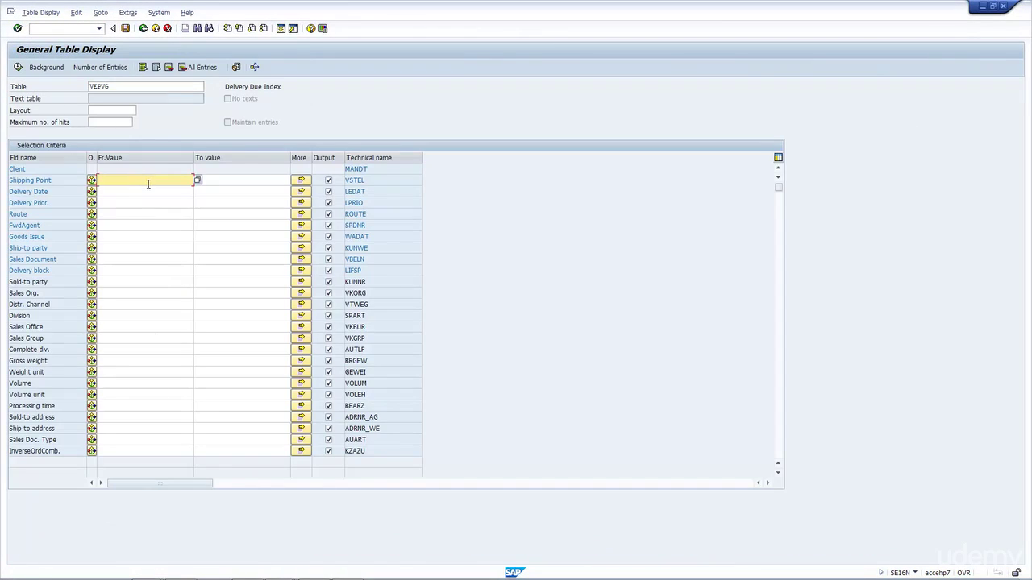
{"action": "type", "text": "2400"}
{"action": "double_click", "coordinate": [123, 86]}
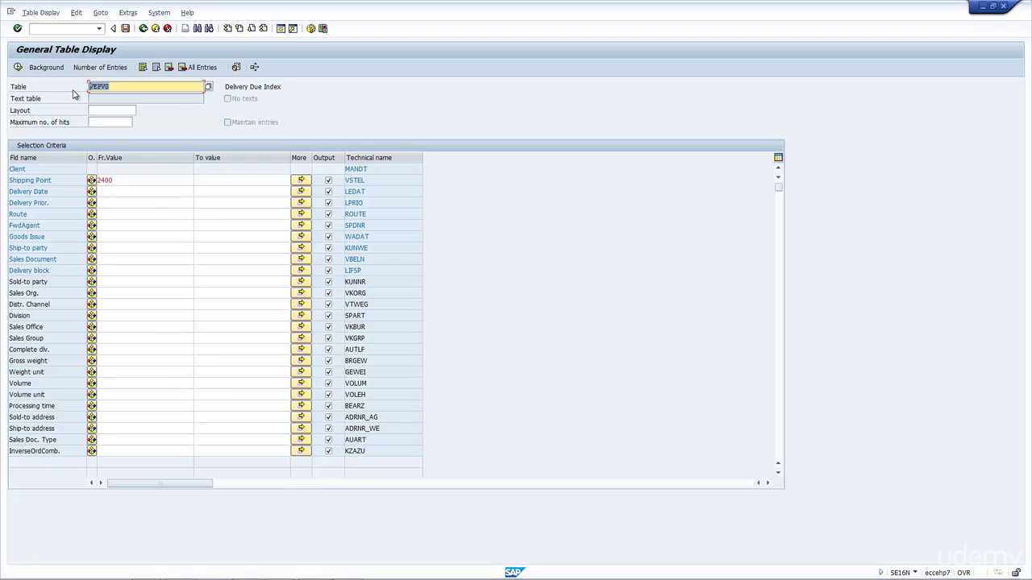
{"action": "left_click", "coordinate": [18, 71]}
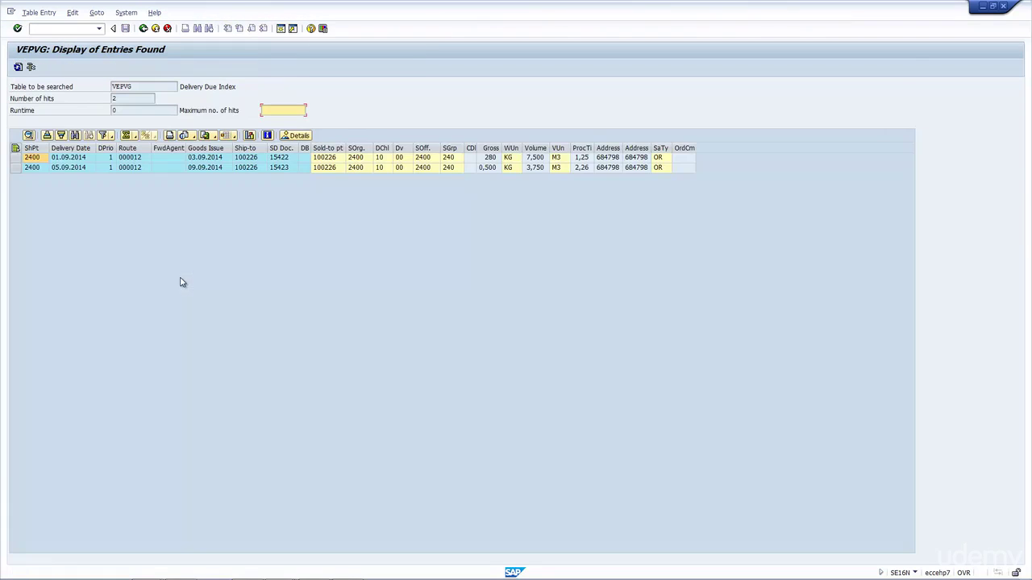
{"action": "left_click_drag", "start_coordinate": [17, 159], "coordinate": [17, 168]}
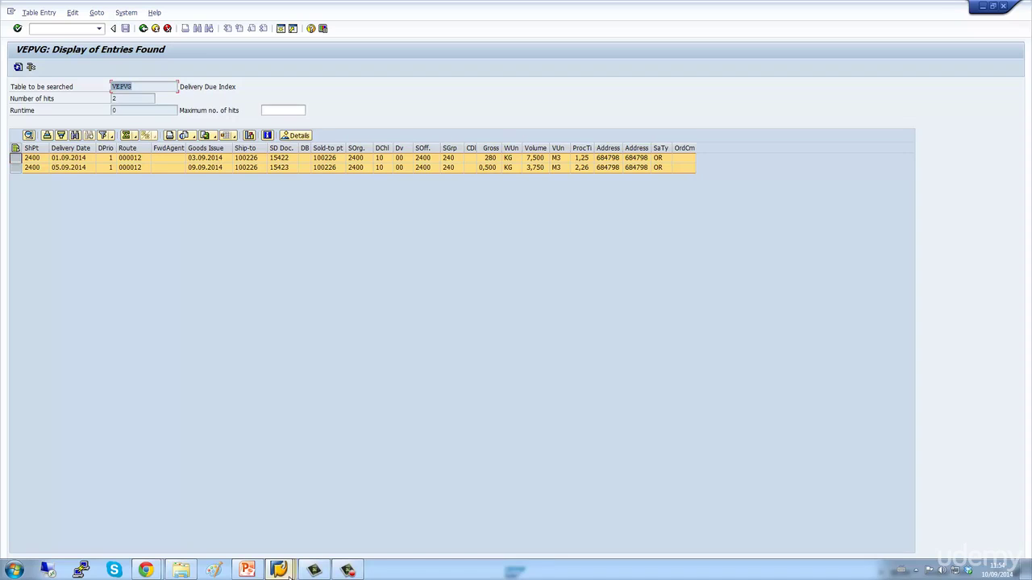
- Start the SPRO customizing transaction from the SAP Easy Access window
{"action": "left_click", "coordinate": [278, 570]}
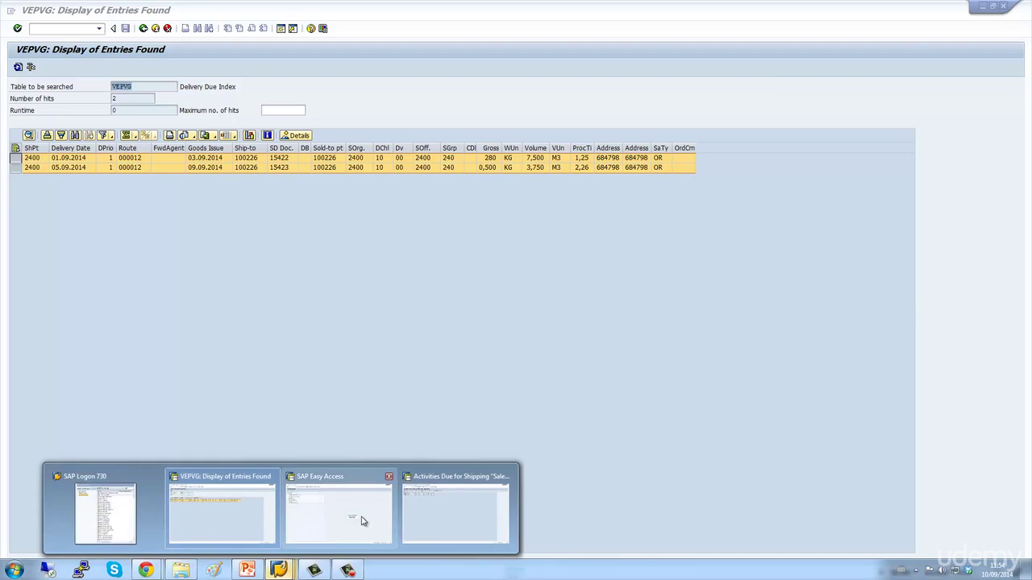
{"action": "left_click", "coordinate": [365, 520]}
{"action": "left_click", "coordinate": [58, 27]}
{"action": "type", "text": "spro"}
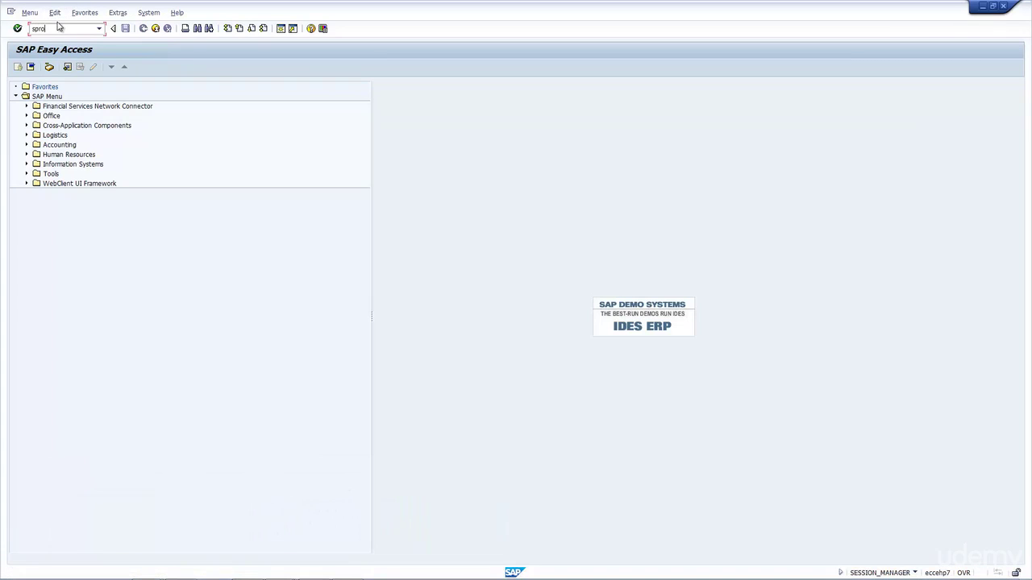
{"action": "key", "text": "Return"}
- In the Reference IMG, run Logistics Execution > Shipping > Deliveries > Define Item Category Determination in Deliveries
{"action": "left_click", "coordinate": [48, 67]}
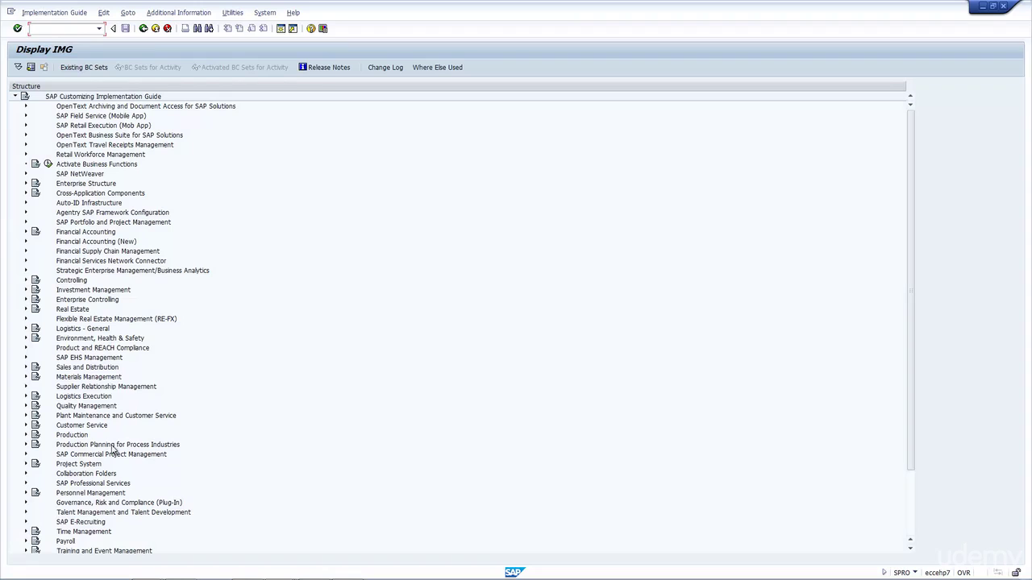
{"action": "left_click", "coordinate": [26, 395]}
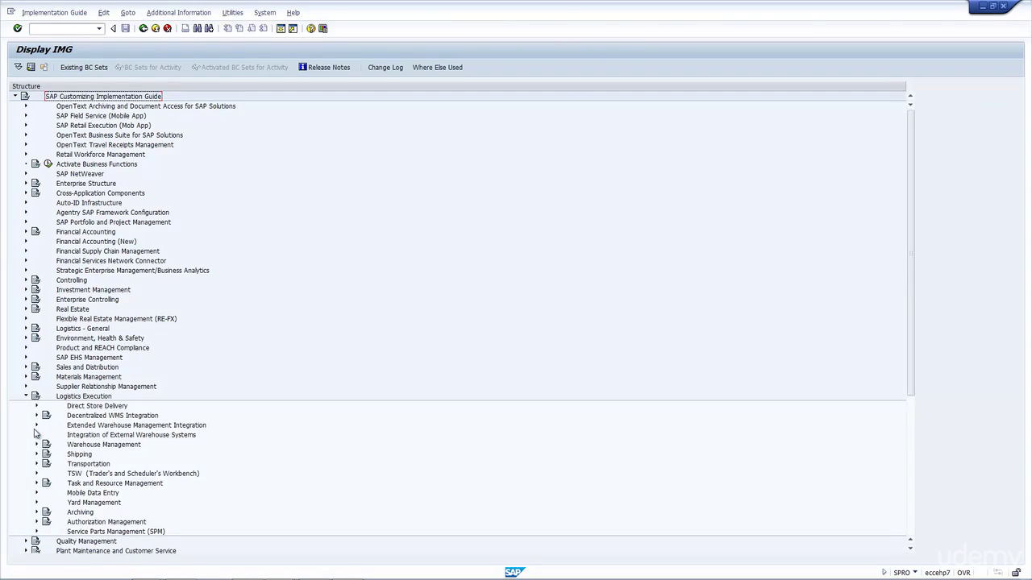
{"action": "left_click", "coordinate": [36, 455]}
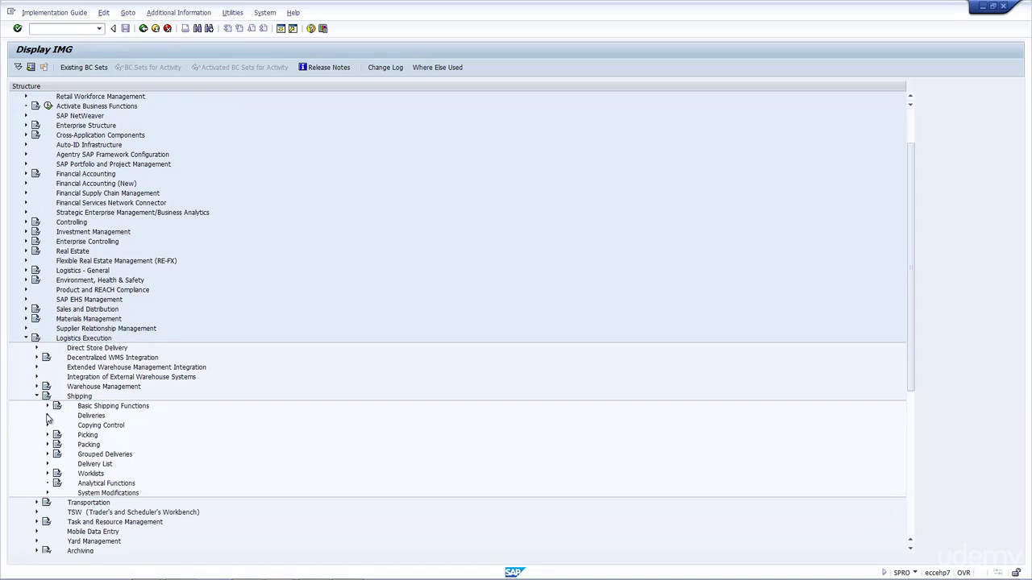
{"action": "left_click", "coordinate": [47, 416]}
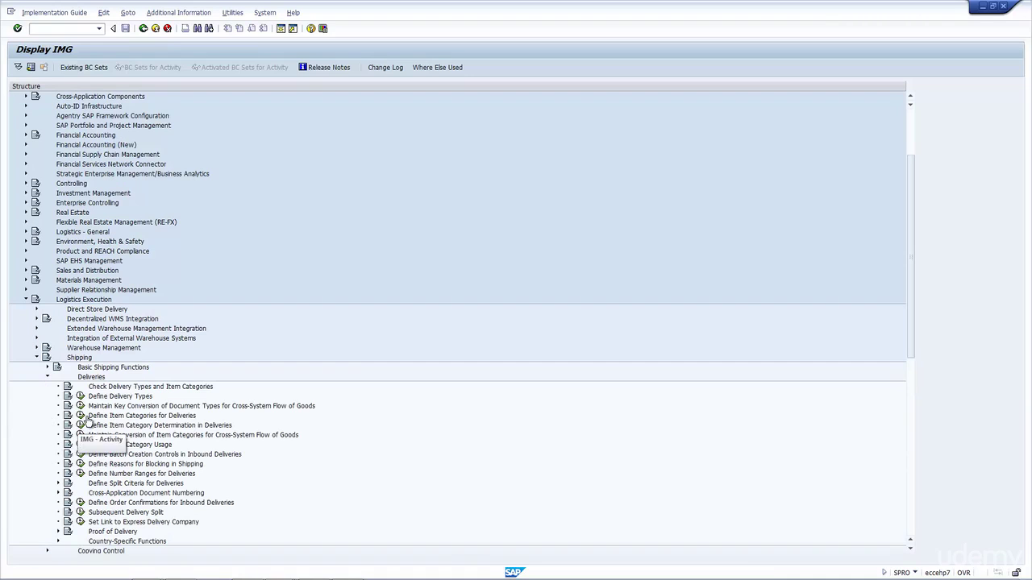
{"action": "left_click", "coordinate": [142, 426]}
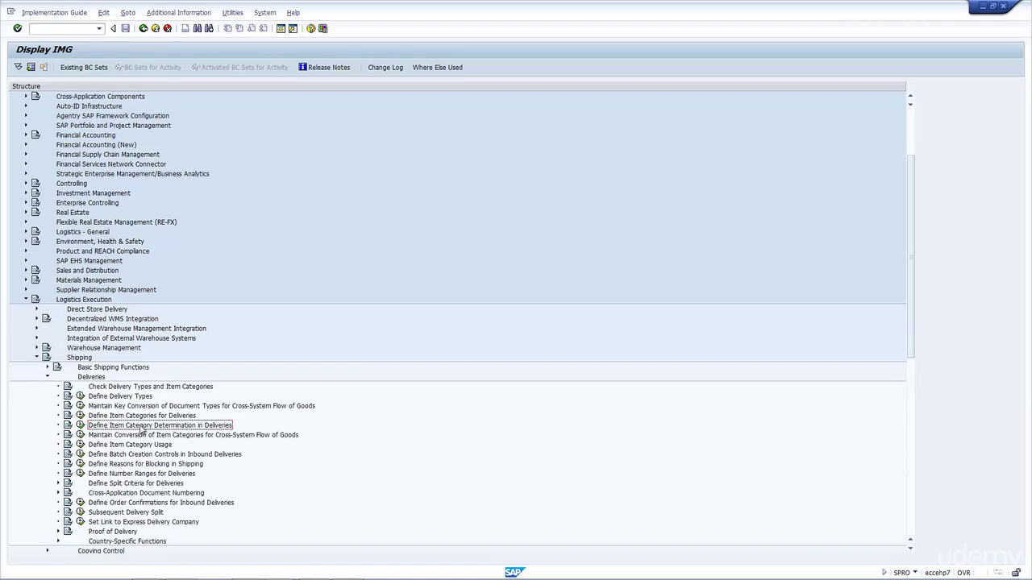
{"action": "left_click", "coordinate": [80, 428]}
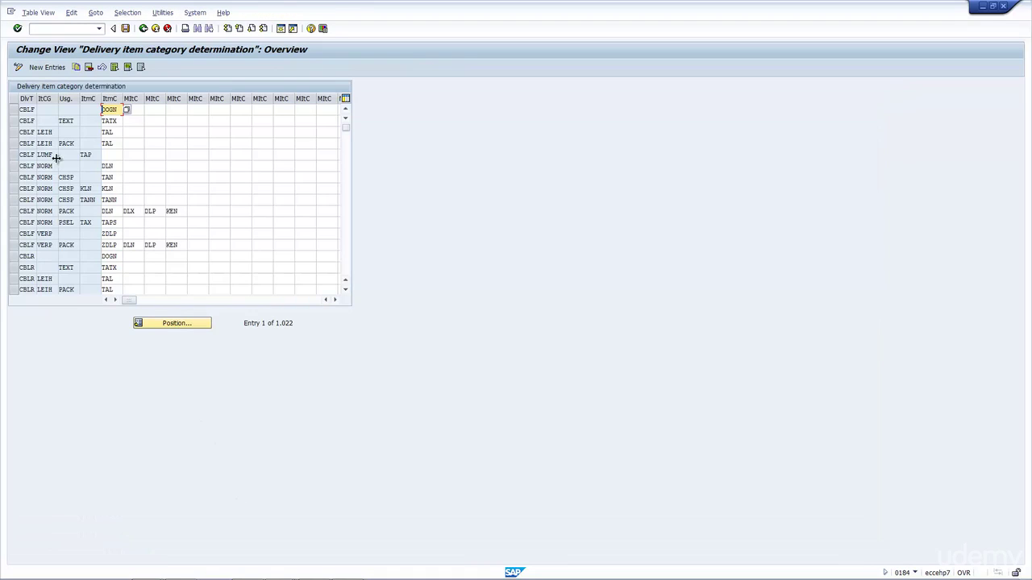
- Inspect the LEIH and TEXT entries in the item category determination table, then go back to the IMG tree
{"action": "left_click", "coordinate": [29, 109]}
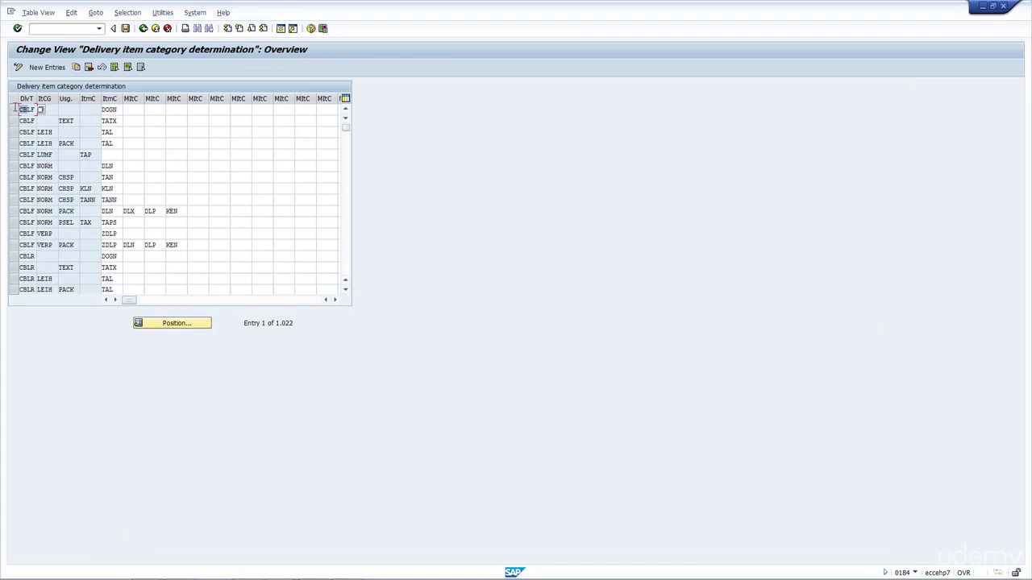
{"action": "double_click", "coordinate": [50, 132]}
{"action": "double_click", "coordinate": [62, 121]}
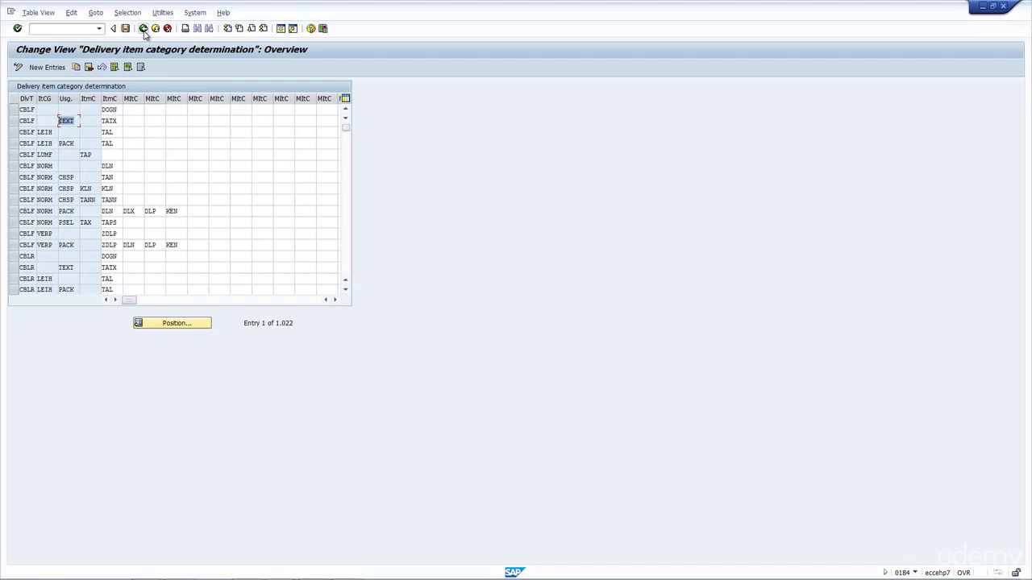
{"action": "key", "text": "F3"}
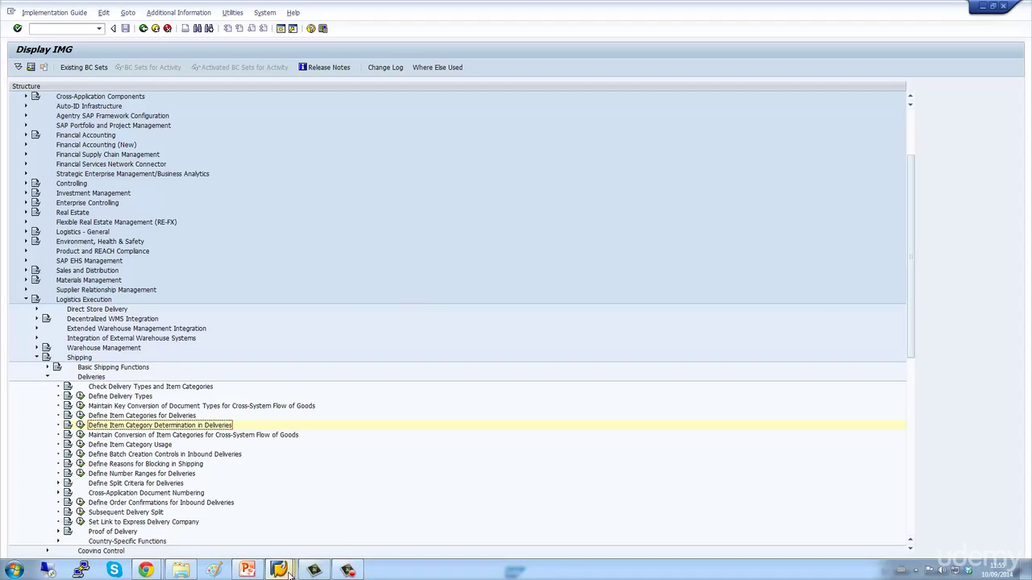
- Return to the SE16N selection screen and replace table VEPVG with VBFA (Sales Document Flow)
{"action": "mouse_move", "coordinate": [279, 569]}
{"action": "left_click", "coordinate": [247, 525]}
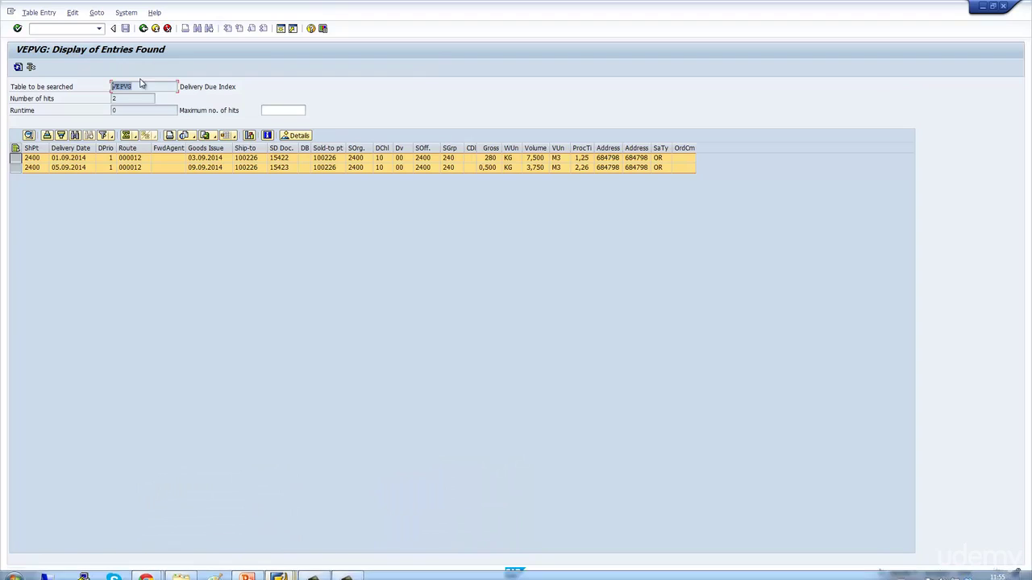
{"action": "left_click", "coordinate": [142, 29]}
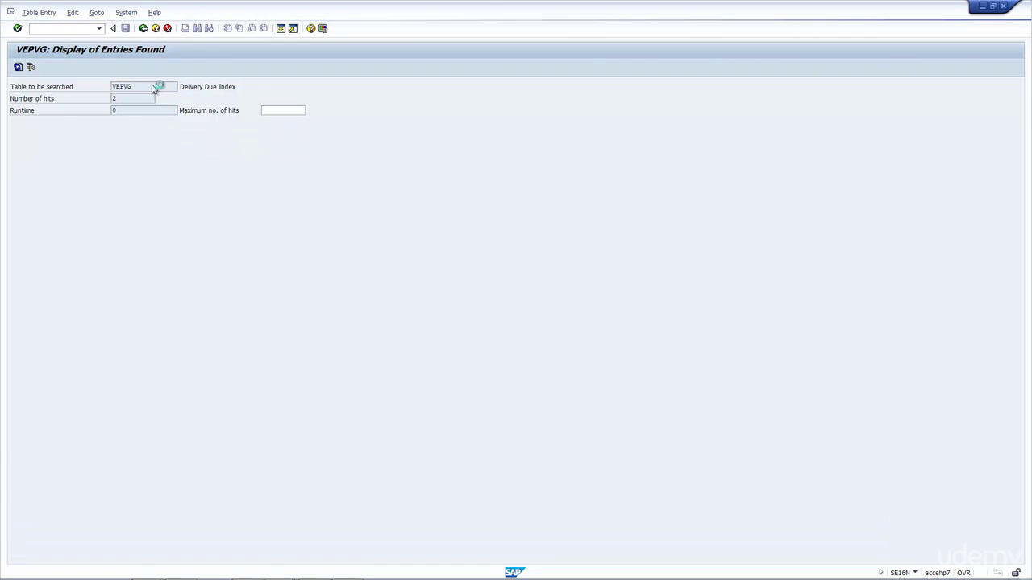
{"action": "double_click", "coordinate": [153, 85]}
{"action": "type", "text": "vbfa"}
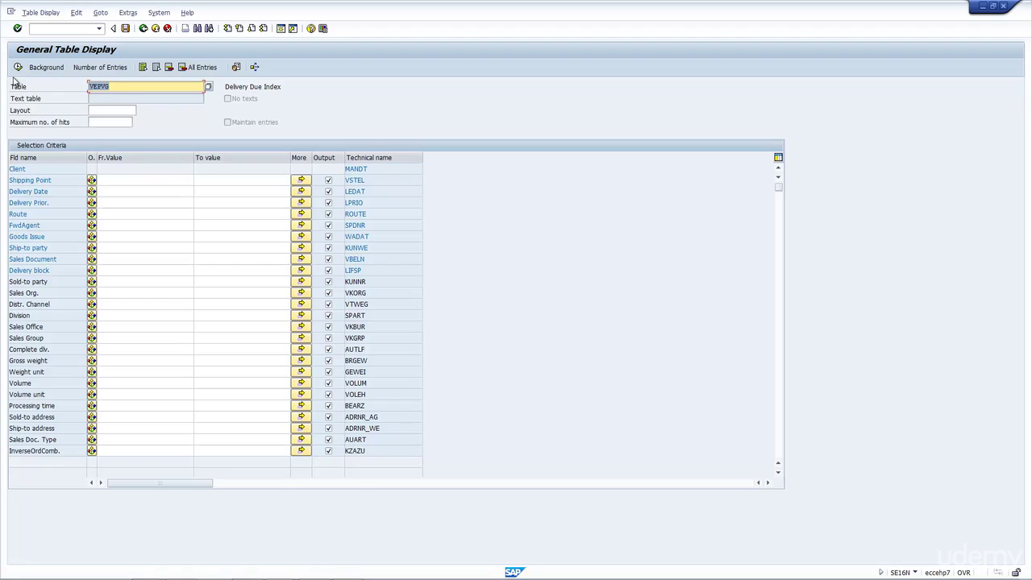
{"action": "type", "text": "vbfa"}
{"action": "key", "text": "Return"}
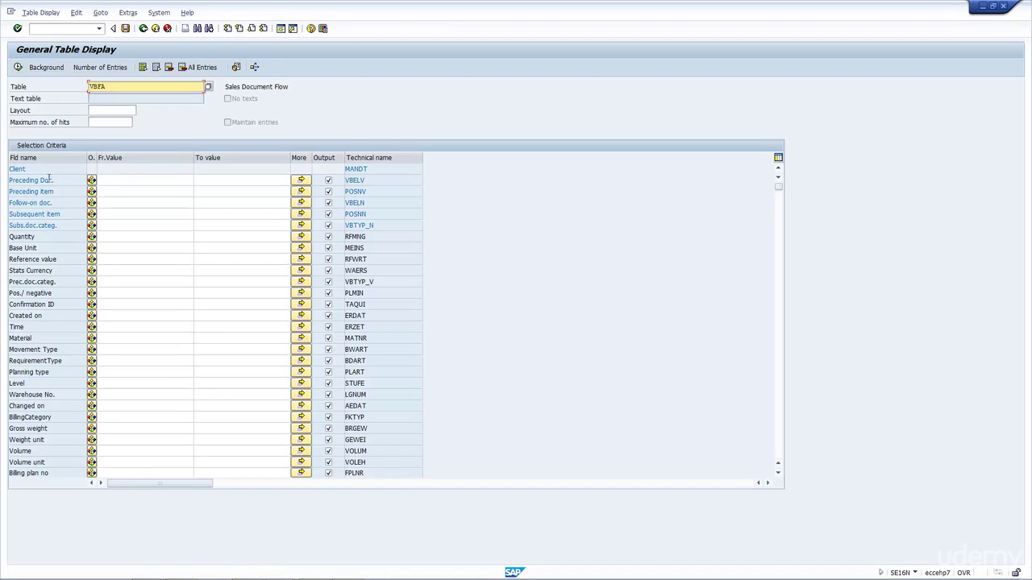
- Look over the Preceding Doc., Preceding item and Subsequent item fields on the VBFA selection screen
{"action": "left_click_drag", "start_coordinate": [63, 180], "coordinate": [8, 191]}
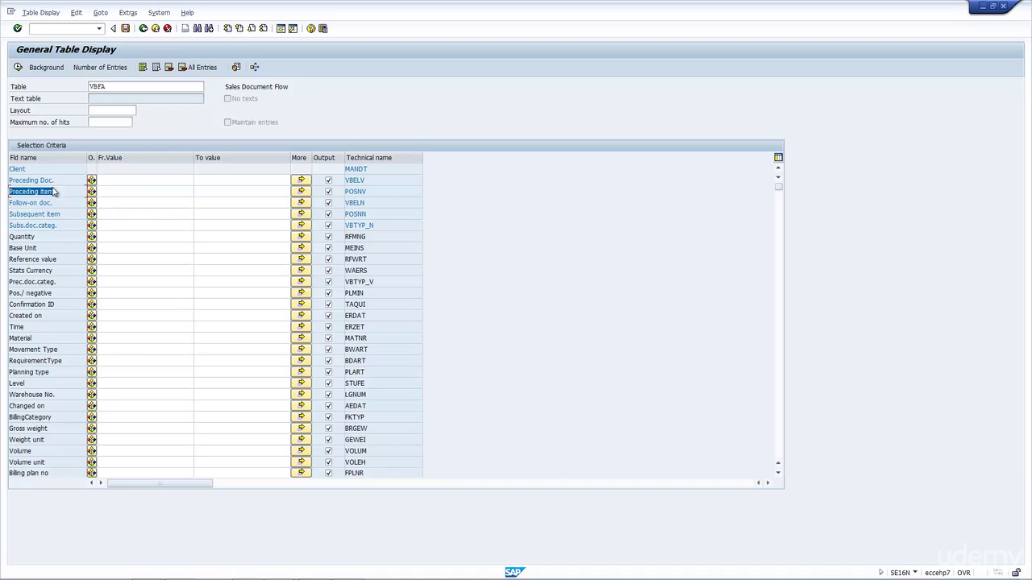
{"action": "left_click_drag", "start_coordinate": [68, 213], "coordinate": [8, 225]}
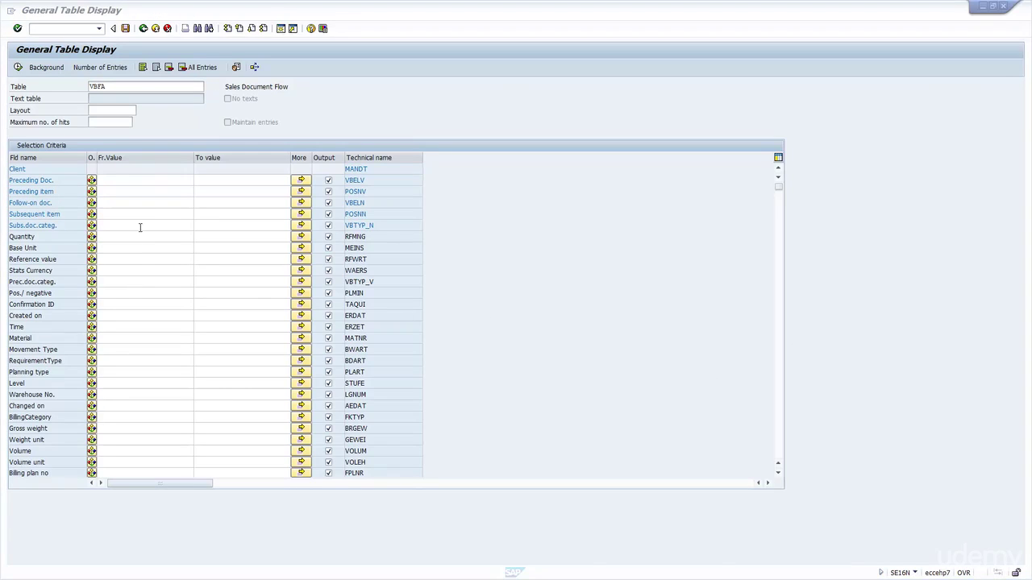
{"action": "left_click", "coordinate": [174, 88]}
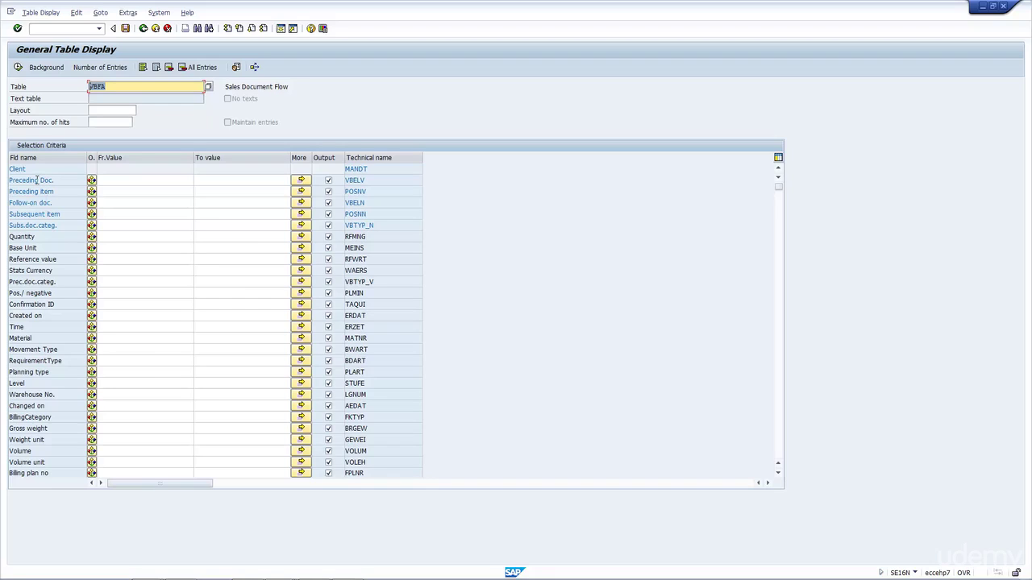
- Set subsequent document category to J (Delivery) and bring up the preceding document category value list
{"action": "left_click", "coordinate": [43, 227]}
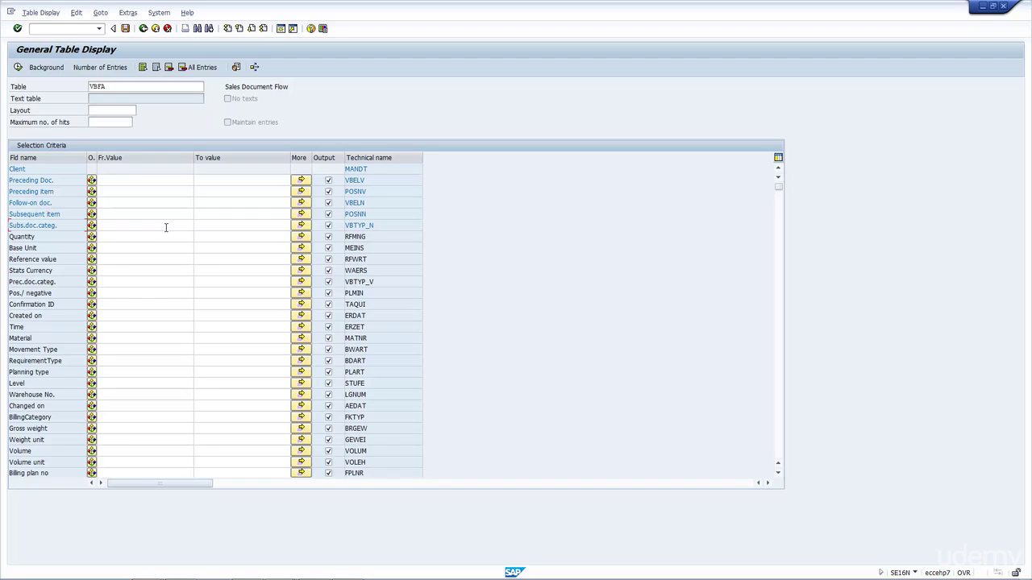
{"action": "left_click", "coordinate": [166, 226]}
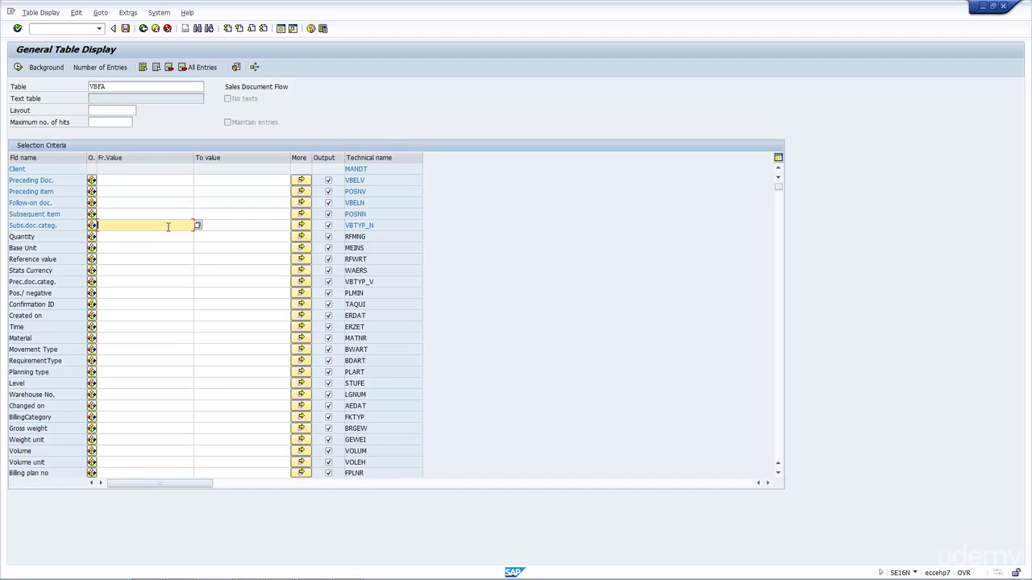
{"action": "left_click", "coordinate": [199, 225]}
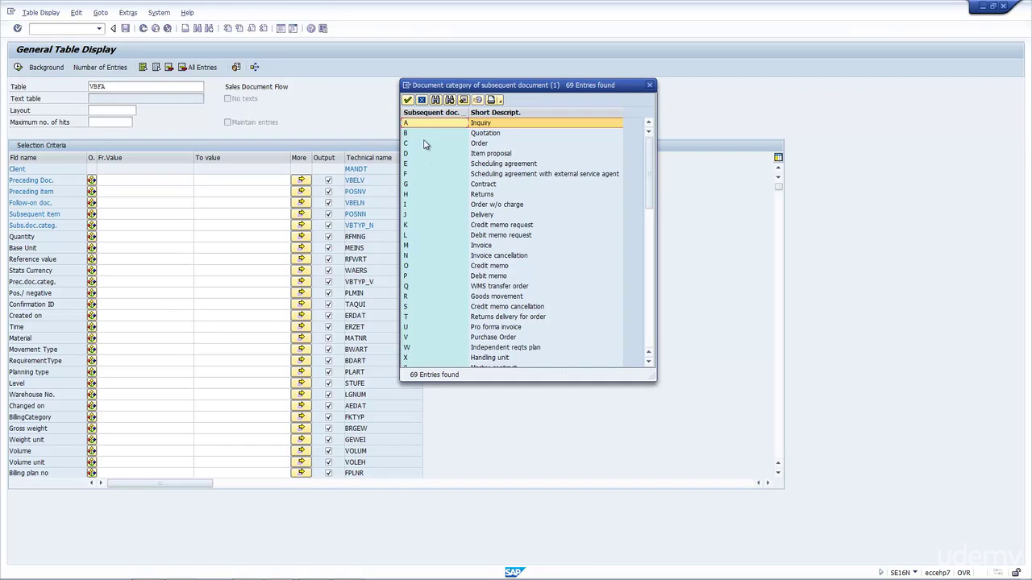
{"action": "double_click", "coordinate": [423, 215]}
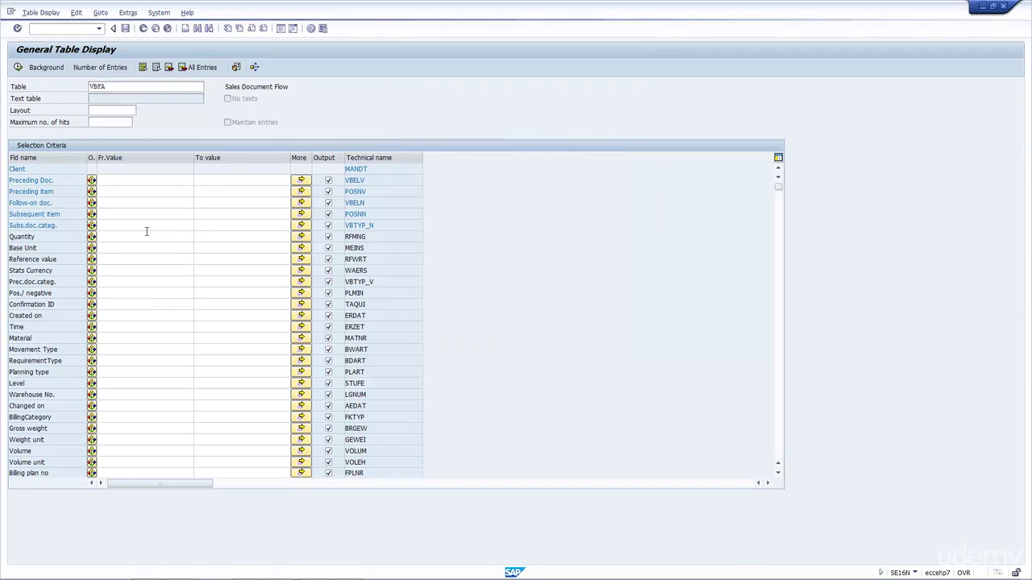
{"action": "left_click", "coordinate": [114, 281]}
{"action": "key", "text": "F4"}
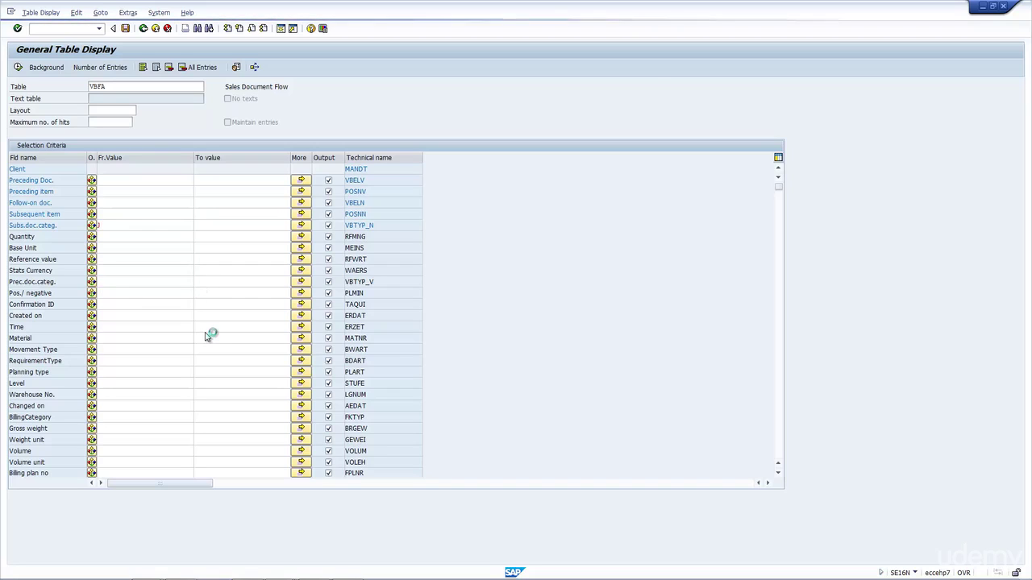
- Pick C (Order) as preceding category and run the VBFA query, returning 15.768 hits
{"action": "double_click", "coordinate": [449, 143]}
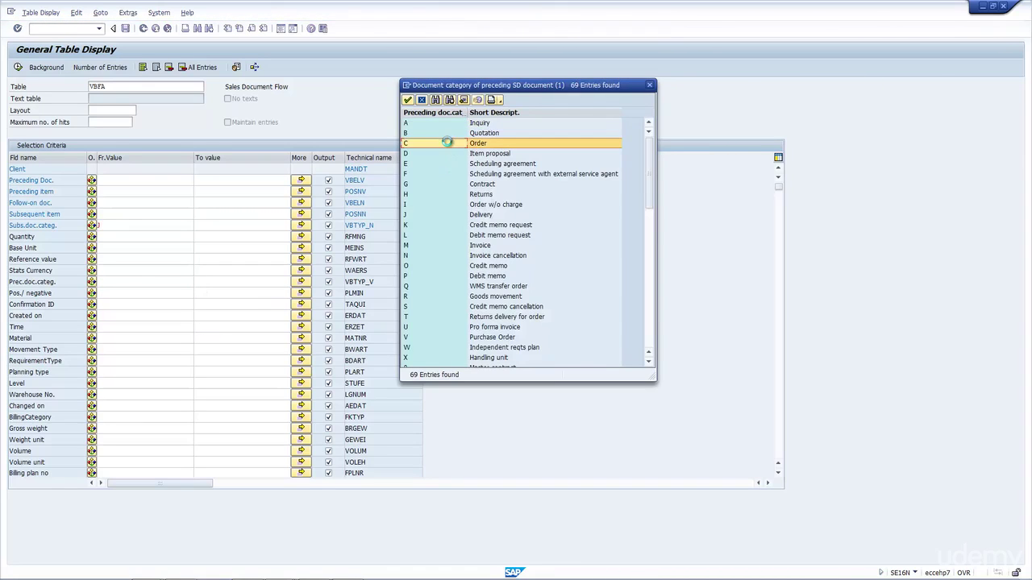
{"action": "left_click", "coordinate": [19, 68]}
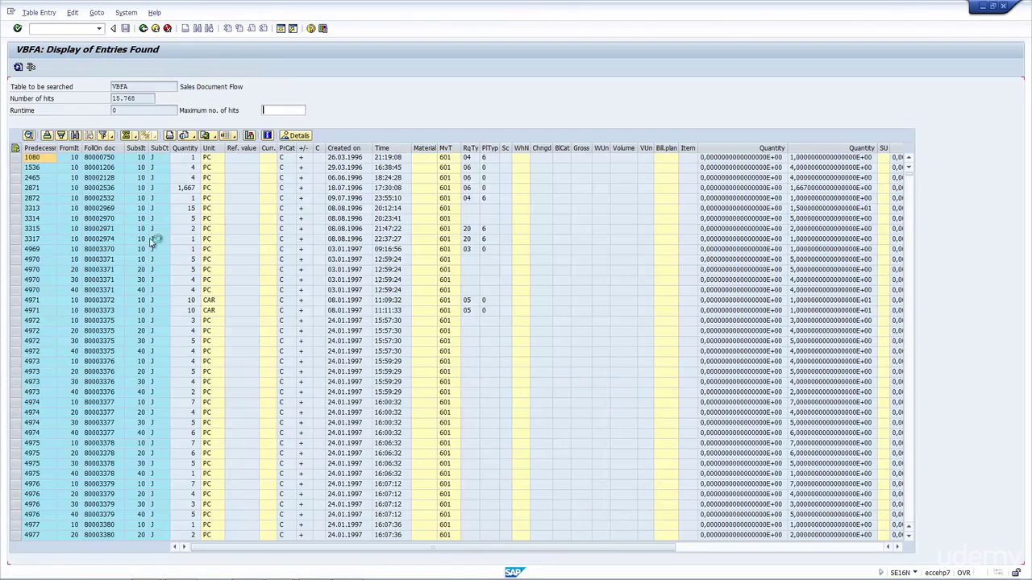
{"action": "left_click_drag", "start_coordinate": [16, 158], "coordinate": [29, 249]}
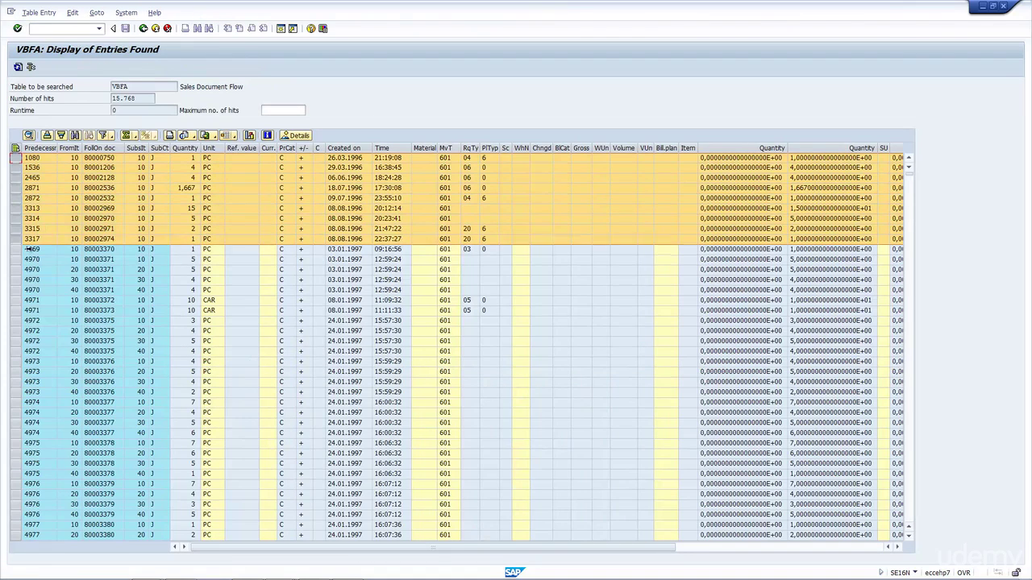
{"action": "left_click", "coordinate": [103, 168]}
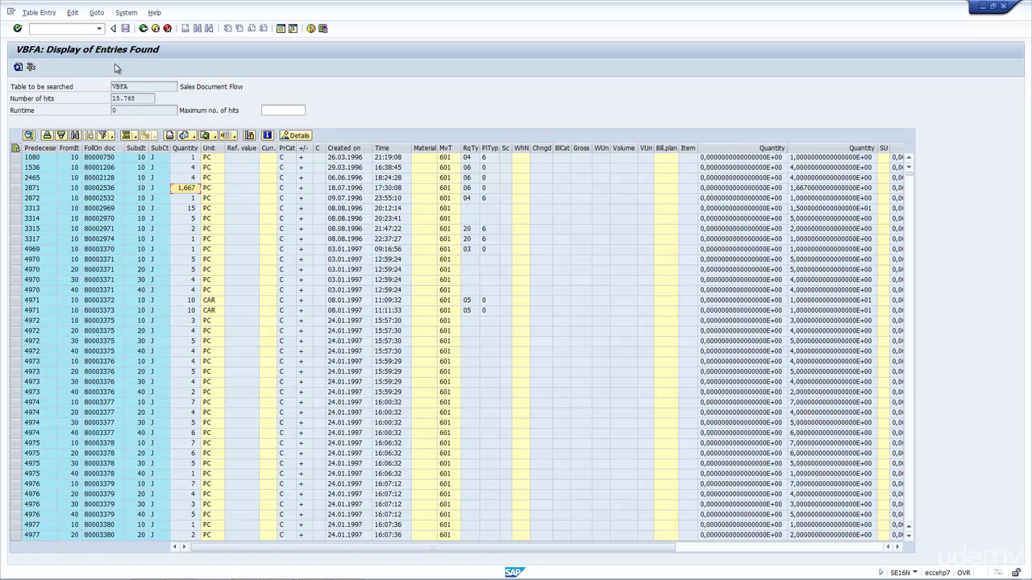
- Go back from the VBFA results to the selection screen, keeping categories J and C filled in
{"action": "left_click", "coordinate": [143, 28]}
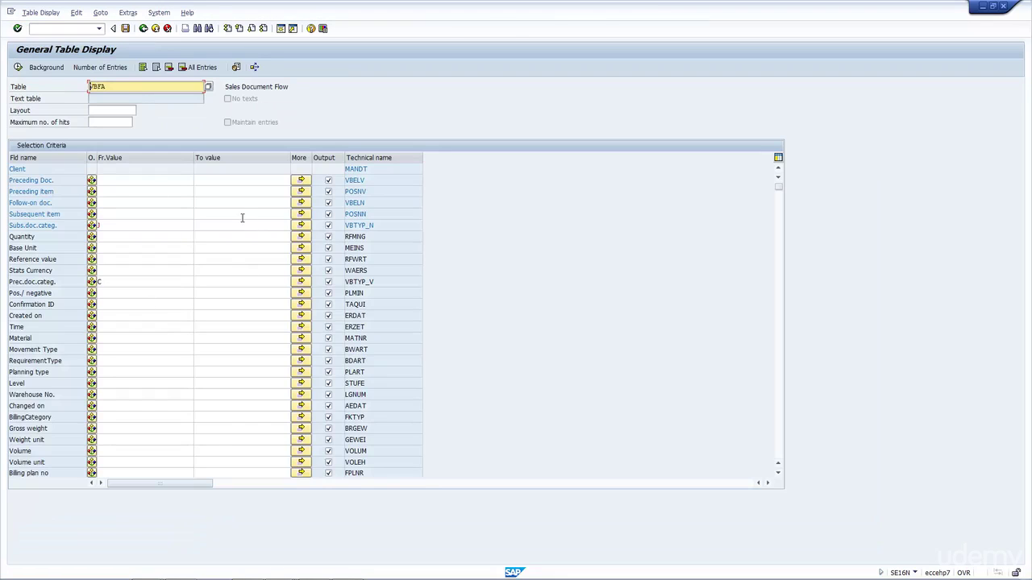